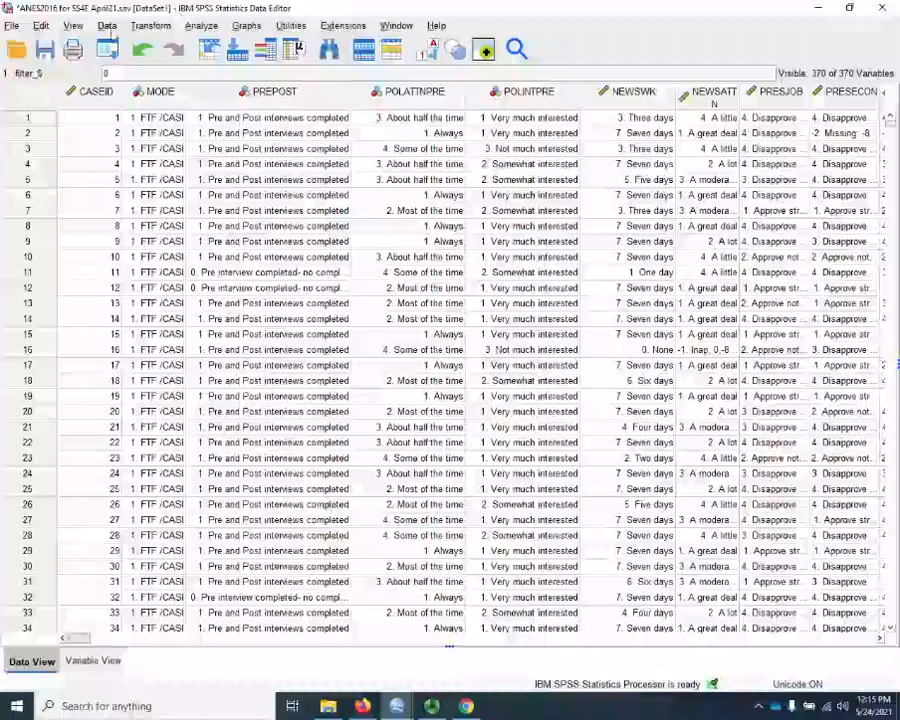
- Set up a conditional case selection that begins with the expression RACE = 5
{"action": "left_click", "coordinate": [106, 25]}
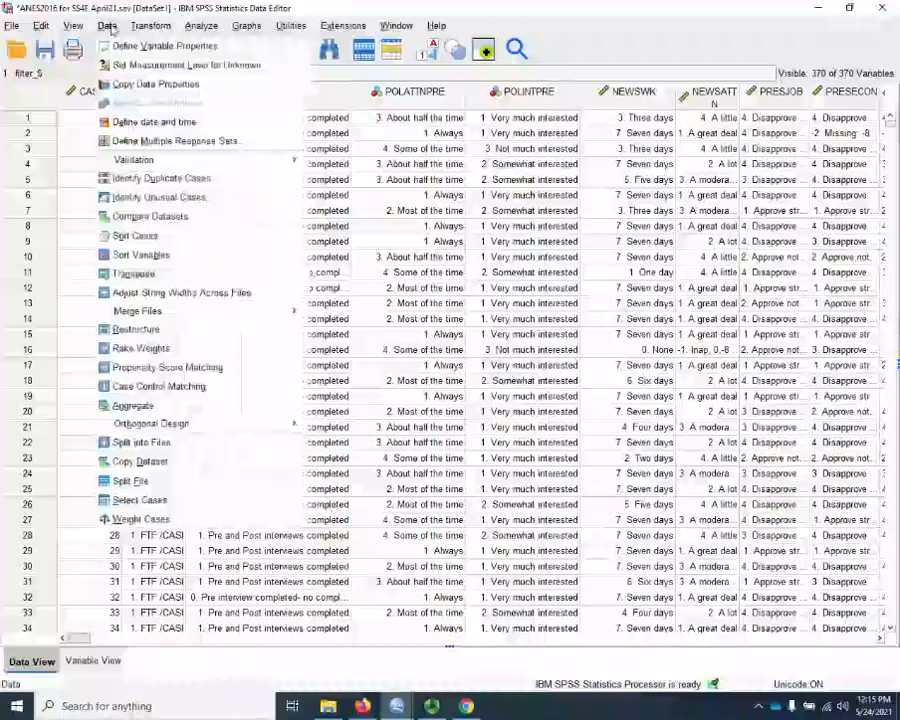
{"action": "left_click", "coordinate": [140, 499]}
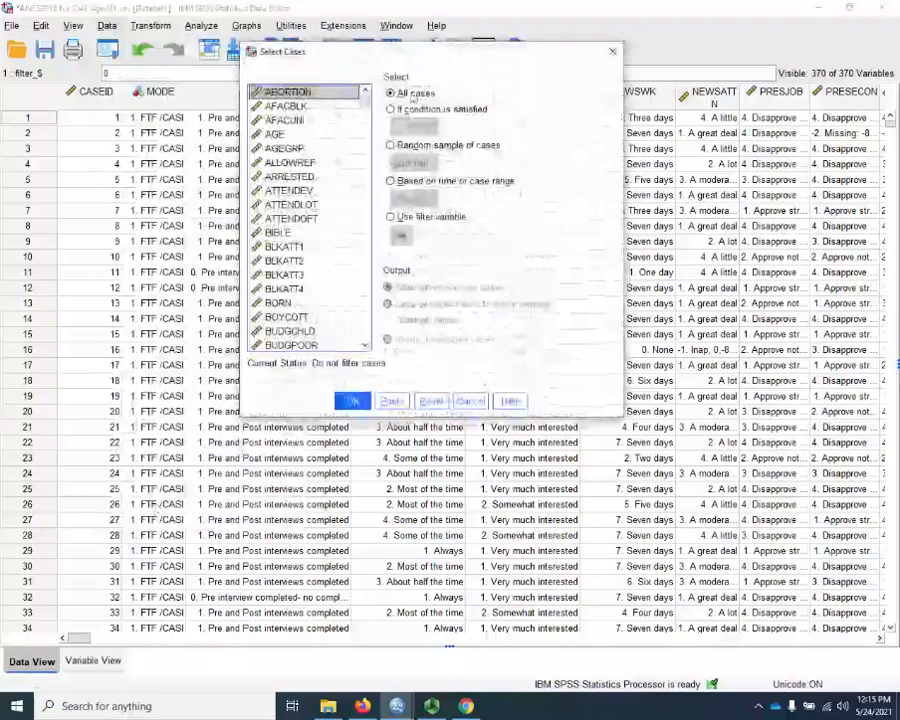
{"action": "left_click", "coordinate": [390, 110]}
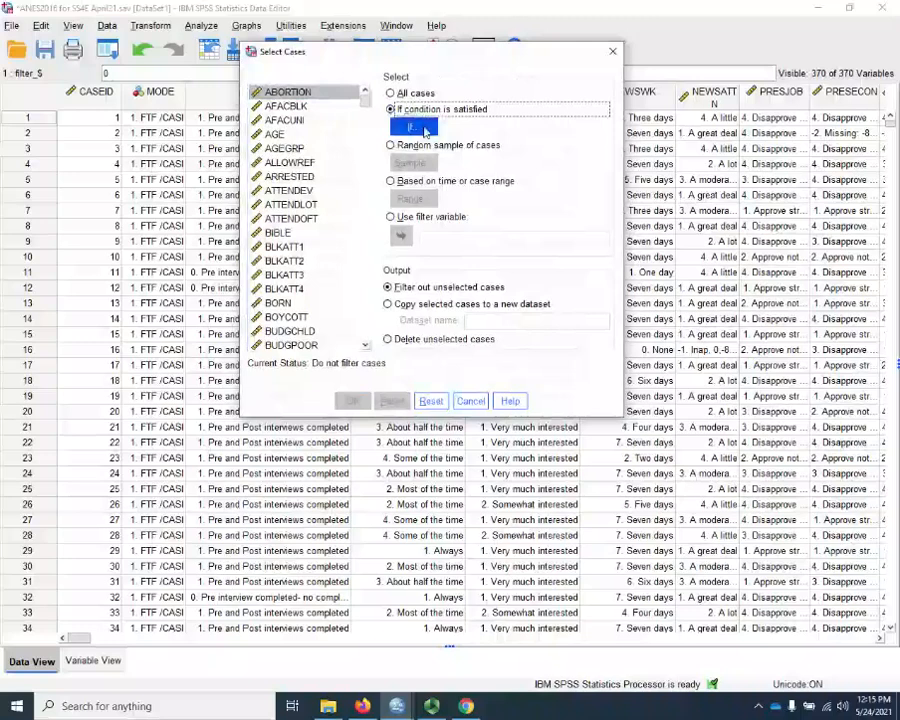
{"action": "left_click", "coordinate": [425, 130]}
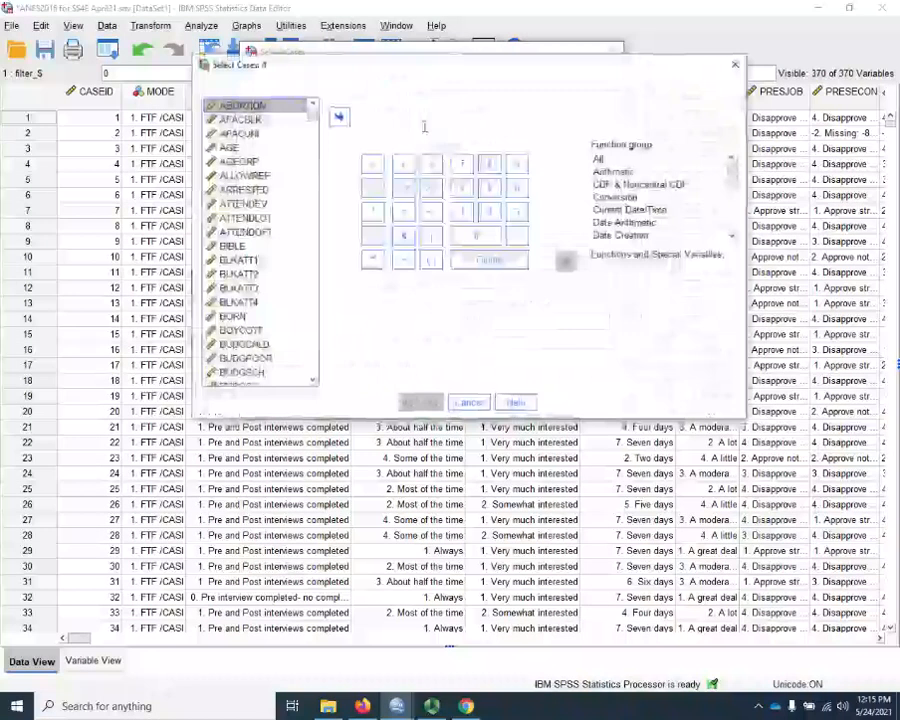
{"action": "left_click", "coordinate": [240, 276]}
{"action": "key", "text": "r"}
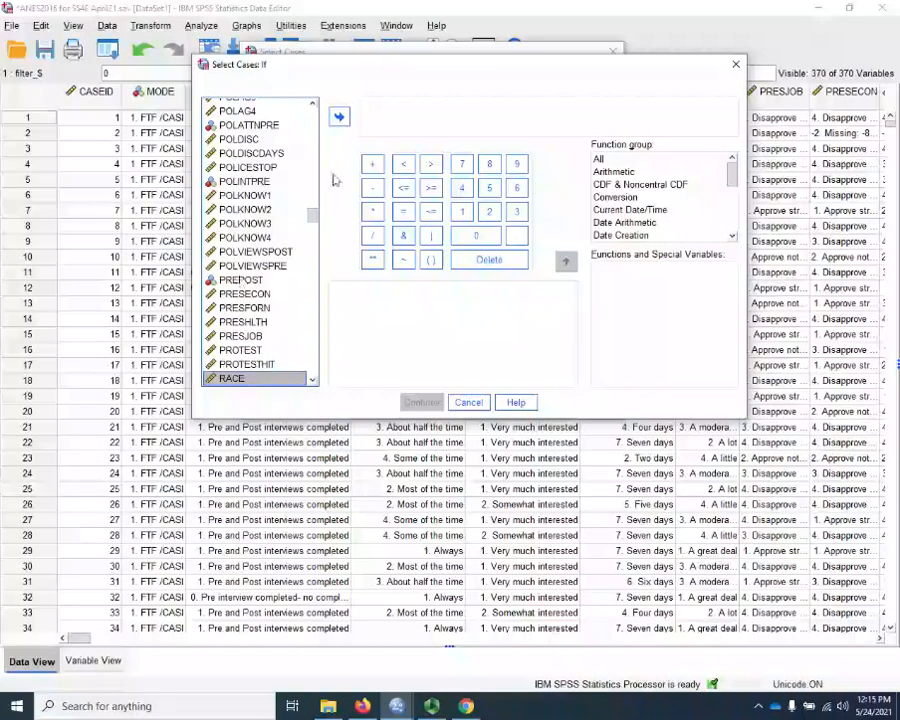
{"action": "left_click", "coordinate": [339, 117]}
{"action": "left_click", "coordinate": [403, 211]}
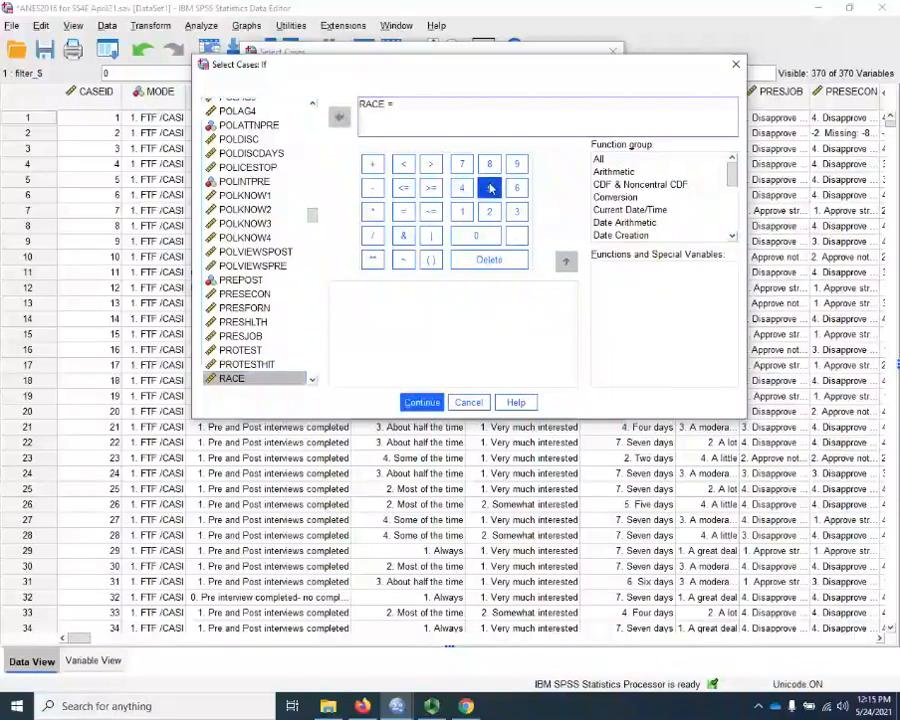
{"action": "left_click", "coordinate": [490, 188]}
- Extend the selection condition with & AGE < 25 and apply it as a filter on unselected cases
{"action": "left_click", "coordinate": [403, 235]}
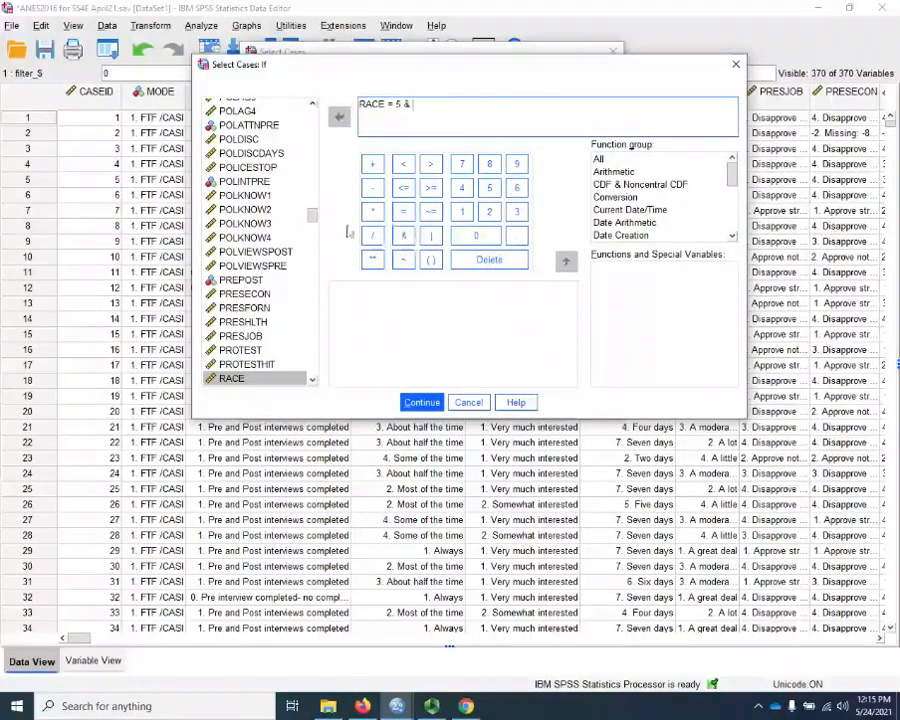
{"action": "left_click", "coordinate": [262, 223]}
{"action": "key", "text": "a"}
{"action": "key", "text": "g"}
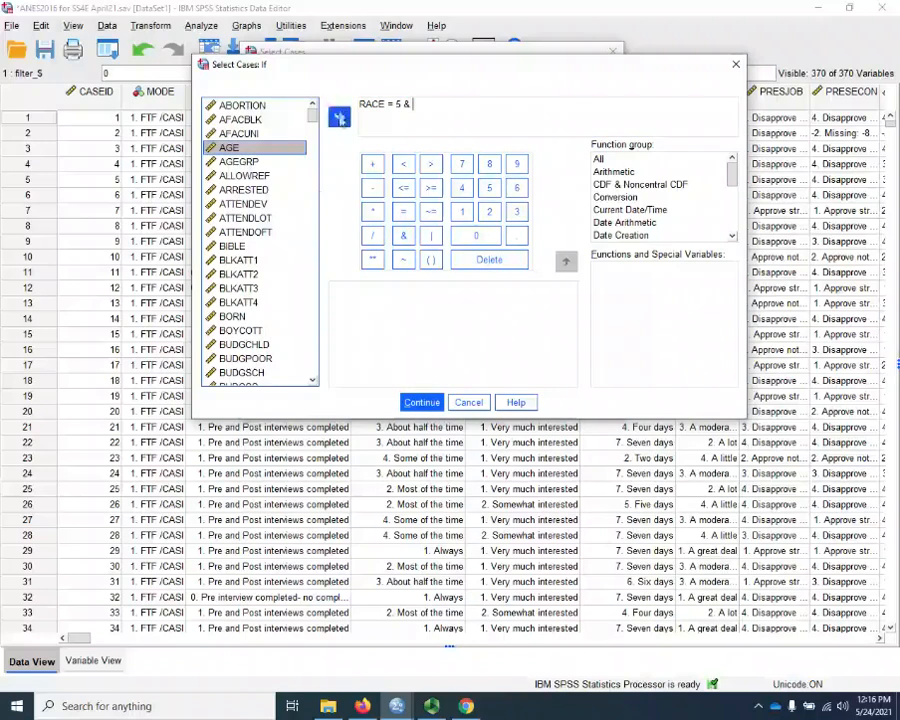
{"action": "left_click", "coordinate": [339, 117]}
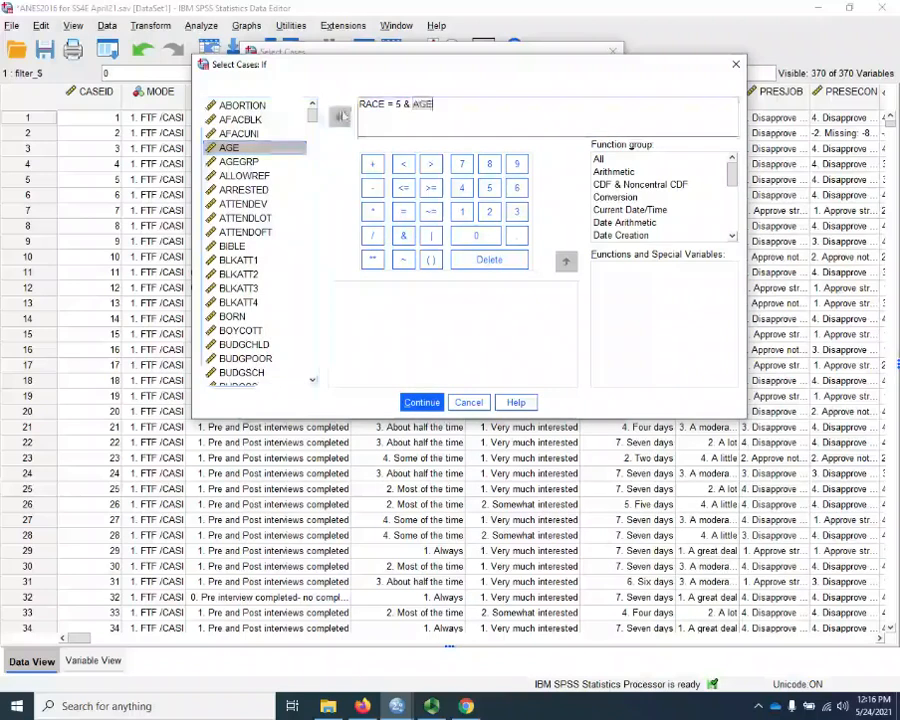
{"action": "left_click", "coordinate": [405, 165]}
{"action": "left_click", "coordinate": [489, 211]}
{"action": "left_click", "coordinate": [489, 188]}
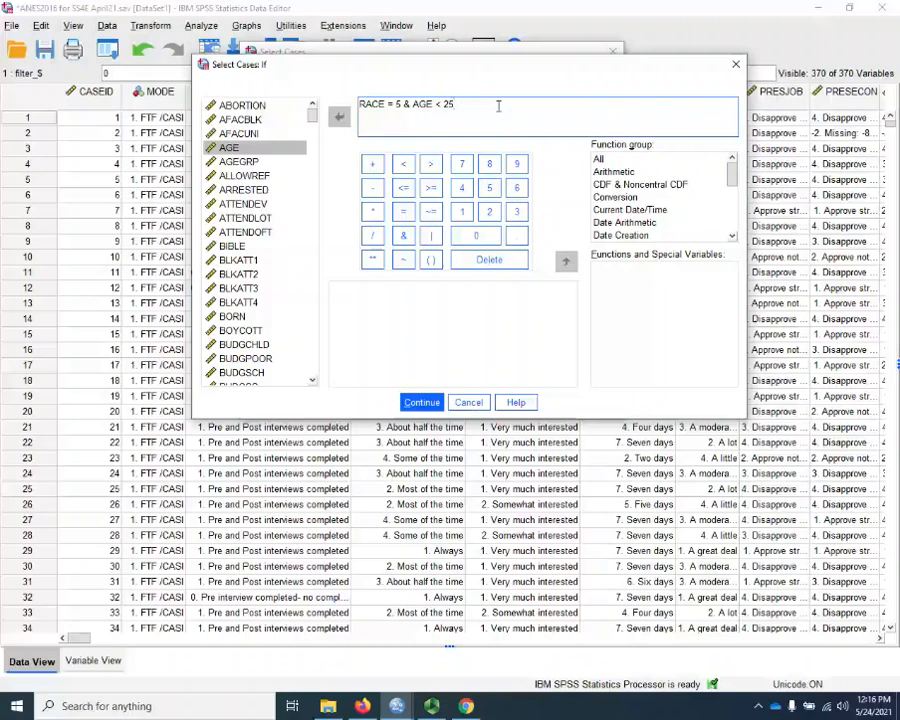
{"action": "left_click", "coordinate": [435, 404]}
{"action": "left_click", "coordinate": [354, 401]}
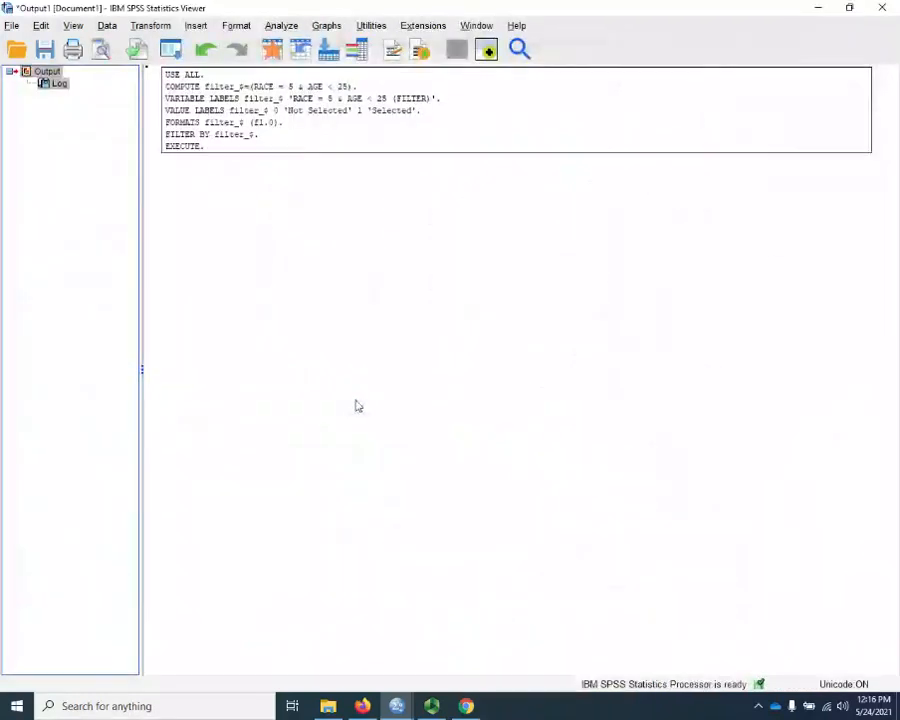
- Start a One-Way ANOVA on the filtered dataset with XYIMMATTINDEX as the dependent variable
{"action": "mouse_move", "coordinate": [396, 705]}
{"action": "left_click", "coordinate": [418, 677]}
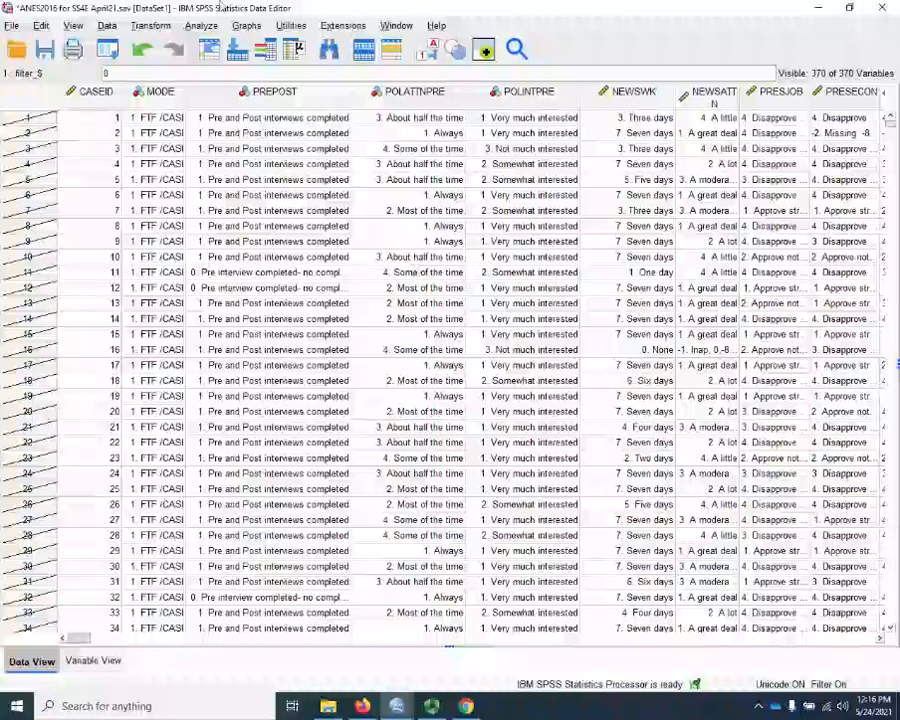
{"action": "left_click", "coordinate": [200, 27]}
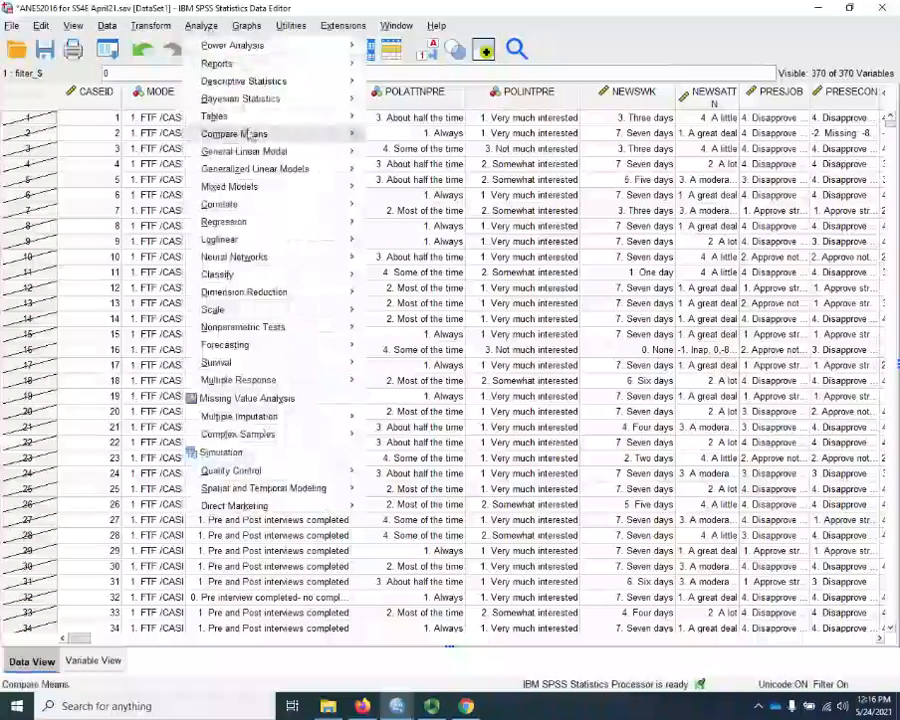
{"action": "mouse_move", "coordinate": [250, 137]}
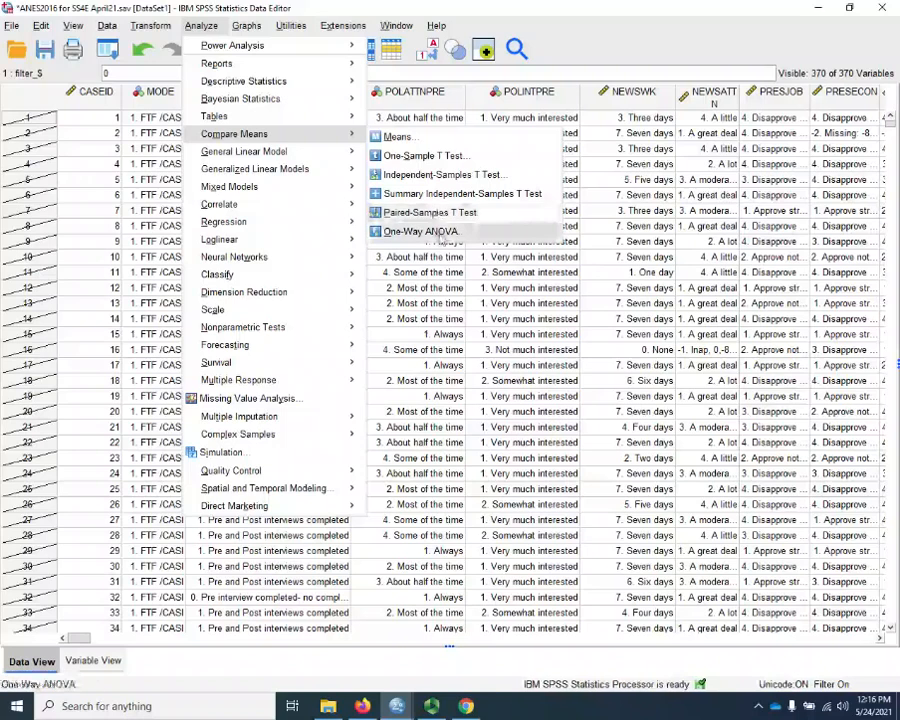
{"action": "left_click", "coordinate": [438, 235]}
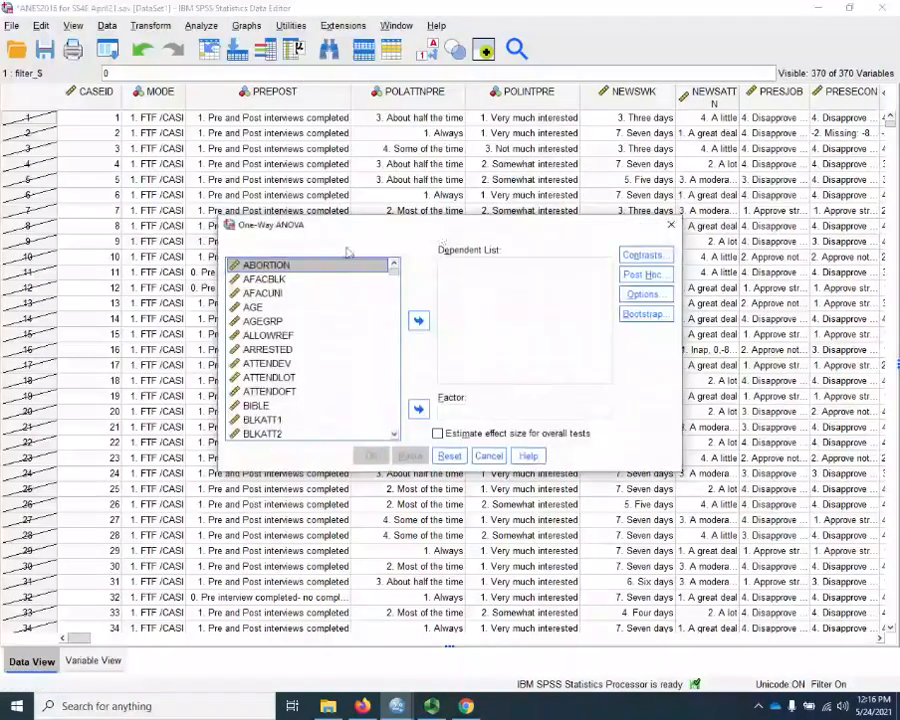
{"action": "left_click", "coordinate": [300, 335]}
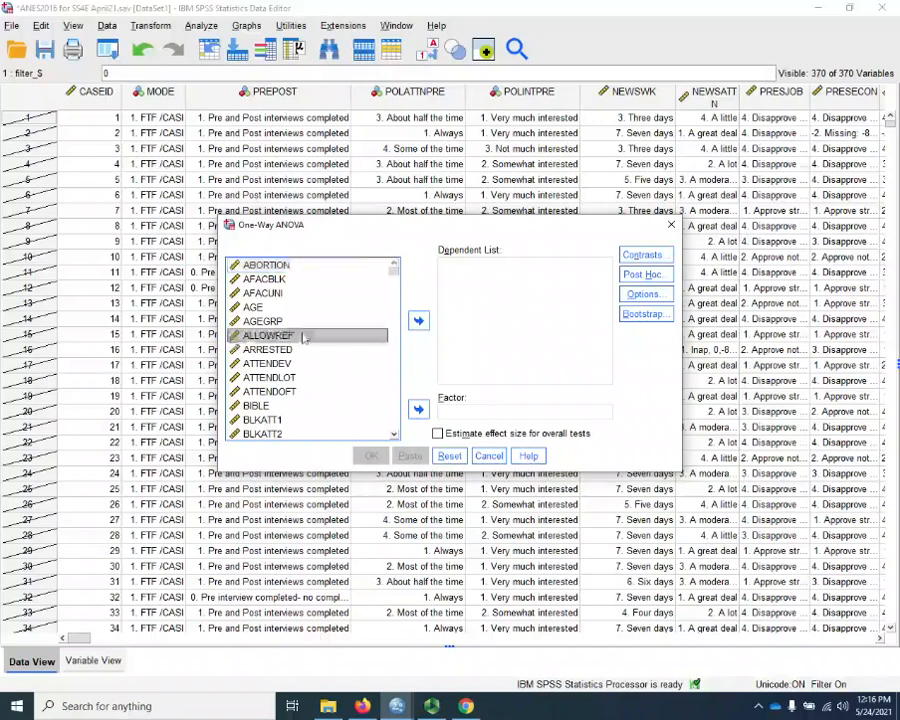
{"action": "key", "text": "End"}
{"action": "key", "text": "x"}
{"action": "key", "text": "x"}
{"action": "key", "text": "x"}
{"action": "key", "text": "x"}
{"action": "key", "text": "x"}
{"action": "key", "text": "x"}
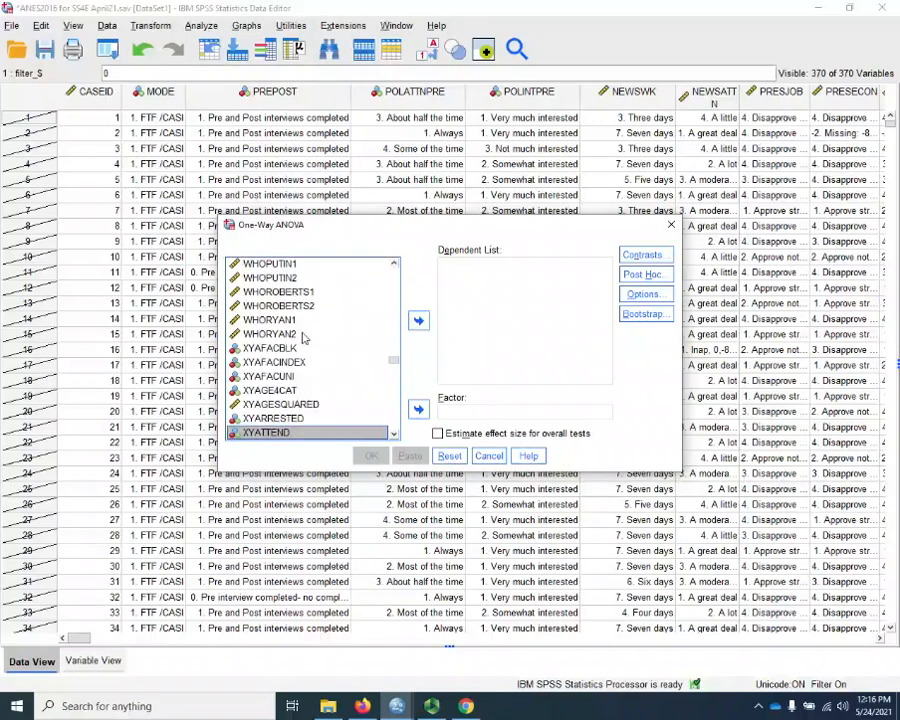
{"action": "scroll", "coordinate": [304, 338], "scroll_direction": "down", "scroll_amount": 4}
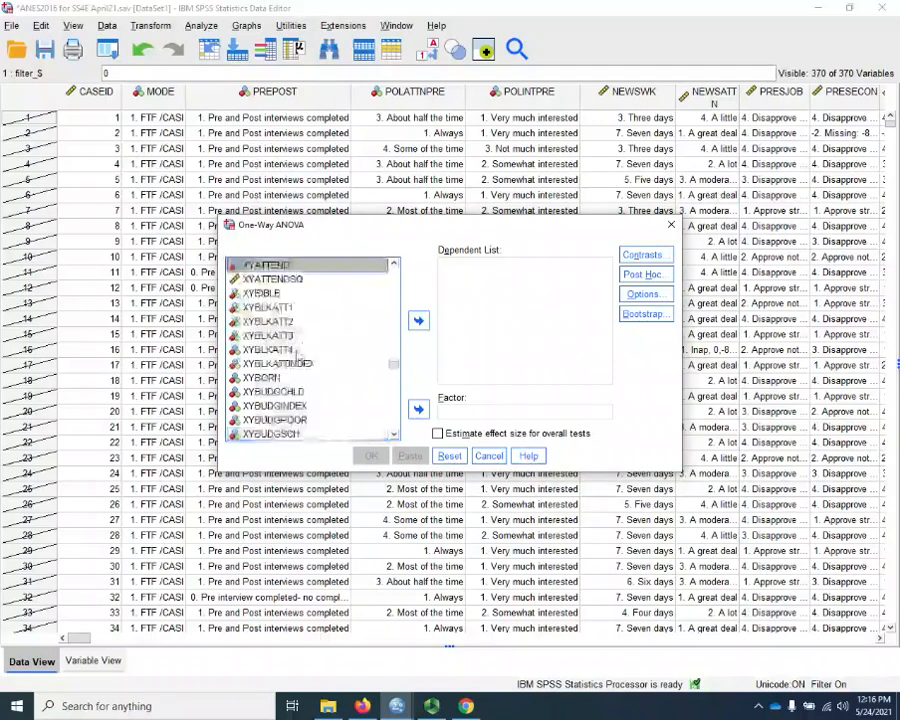
{"action": "left_click", "coordinate": [297, 350]}
{"action": "key", "text": "Down"}
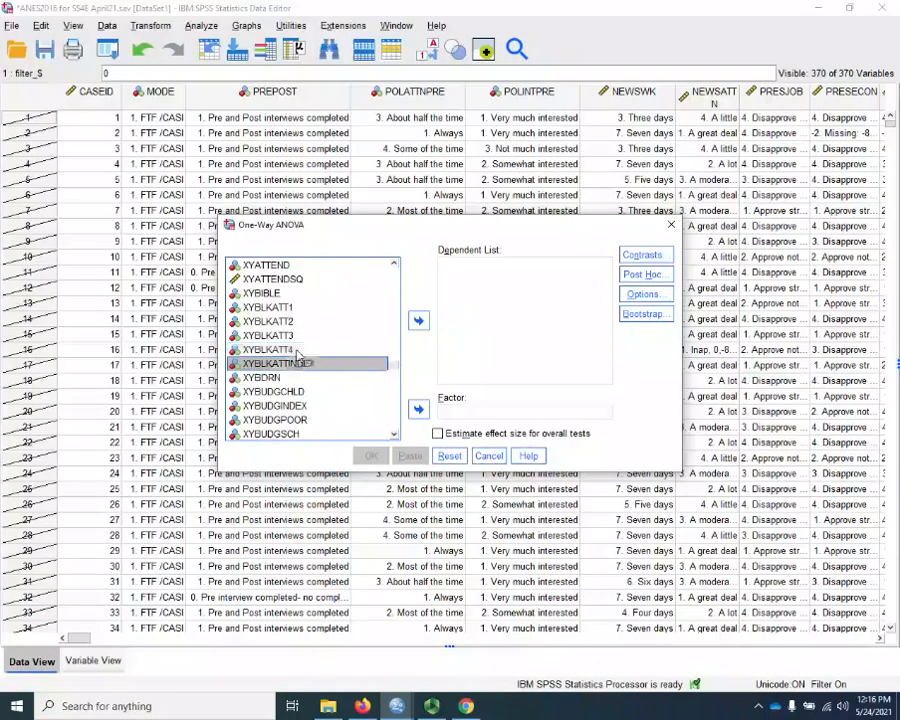
{"action": "key", "text": "y"}
{"action": "key", "text": "i"}
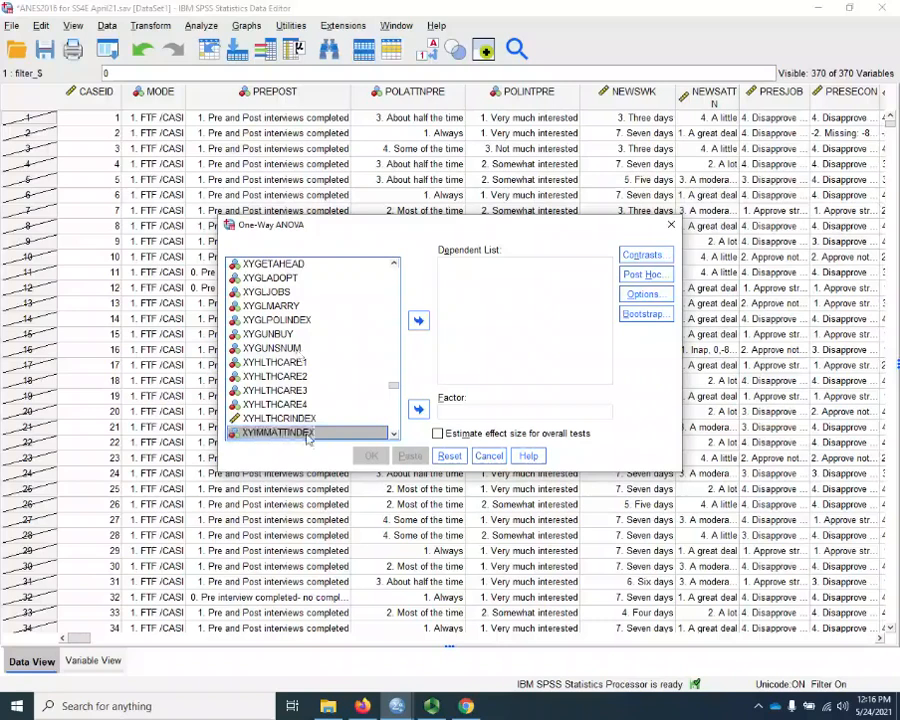
{"action": "left_click", "coordinate": [420, 321]}
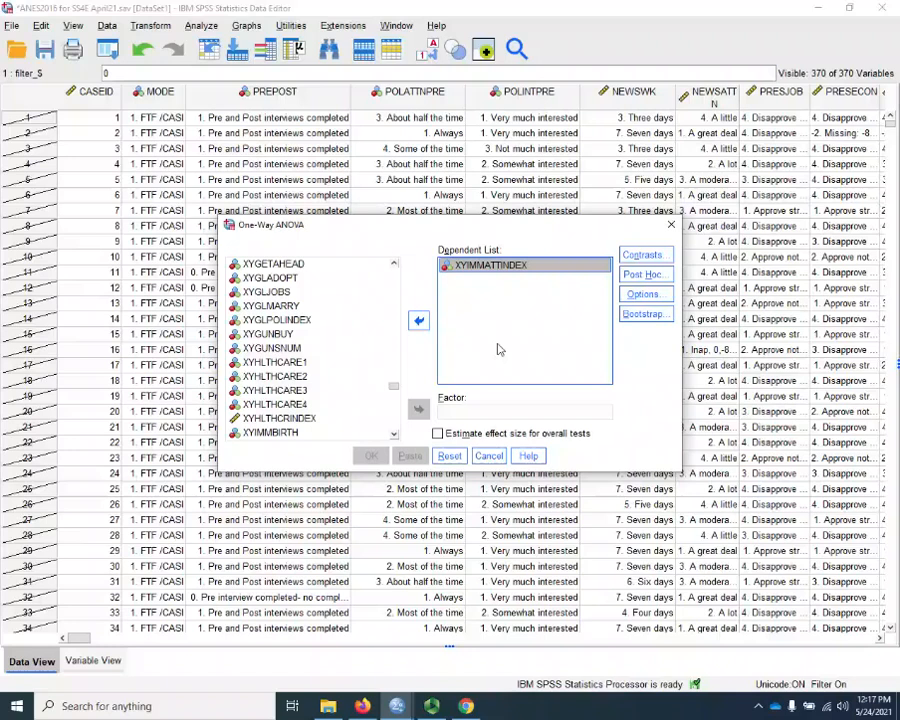
- Assign PARBORN as the factor of the One-Way ANOVA
{"action": "left_click", "coordinate": [290, 349]}
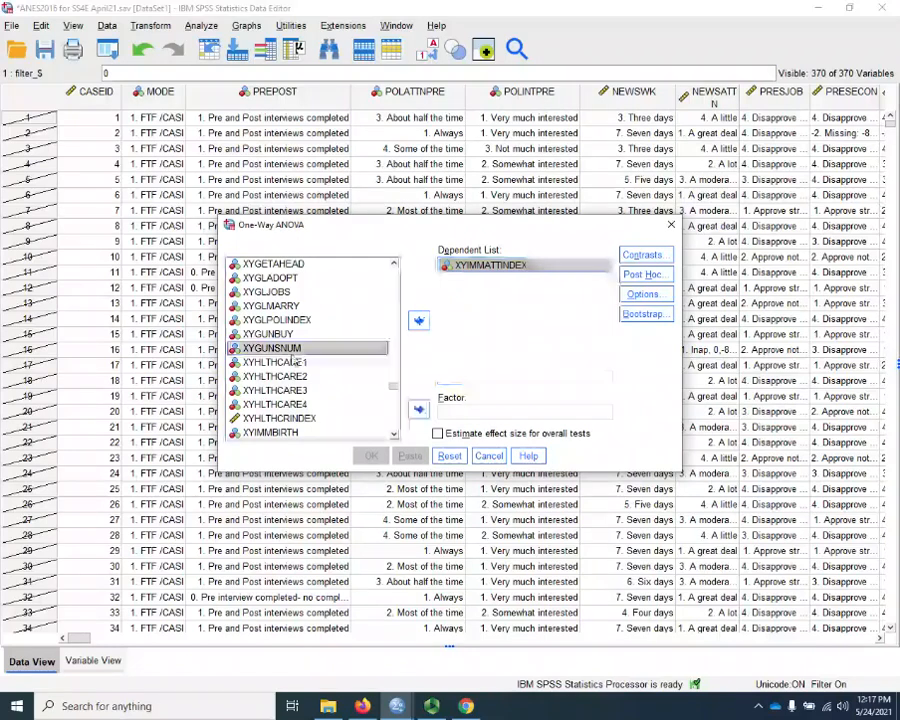
{"action": "key", "text": "p"}
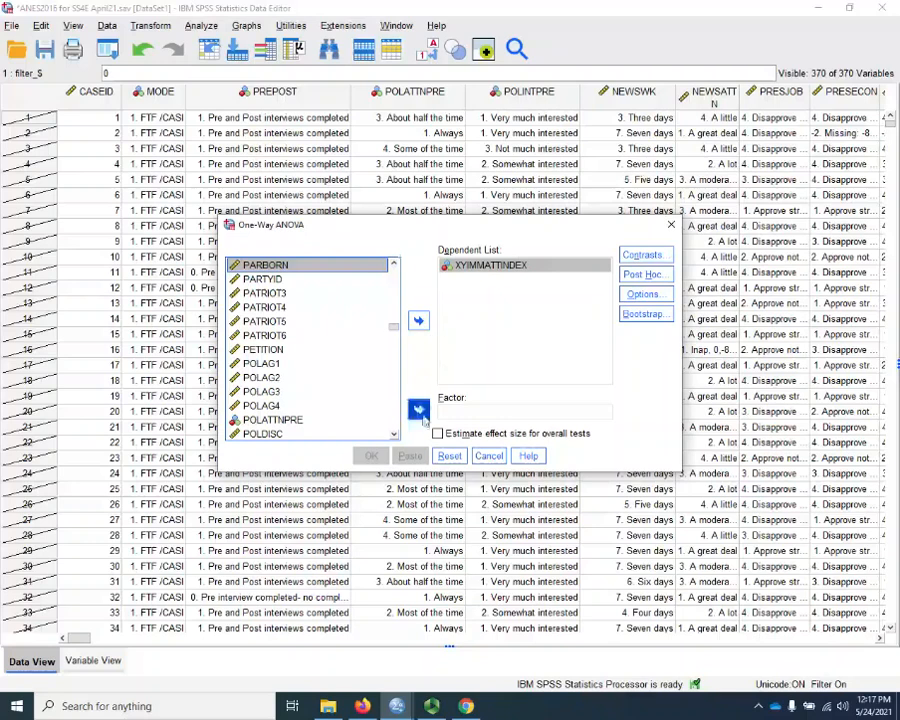
{"action": "left_click", "coordinate": [418, 409]}
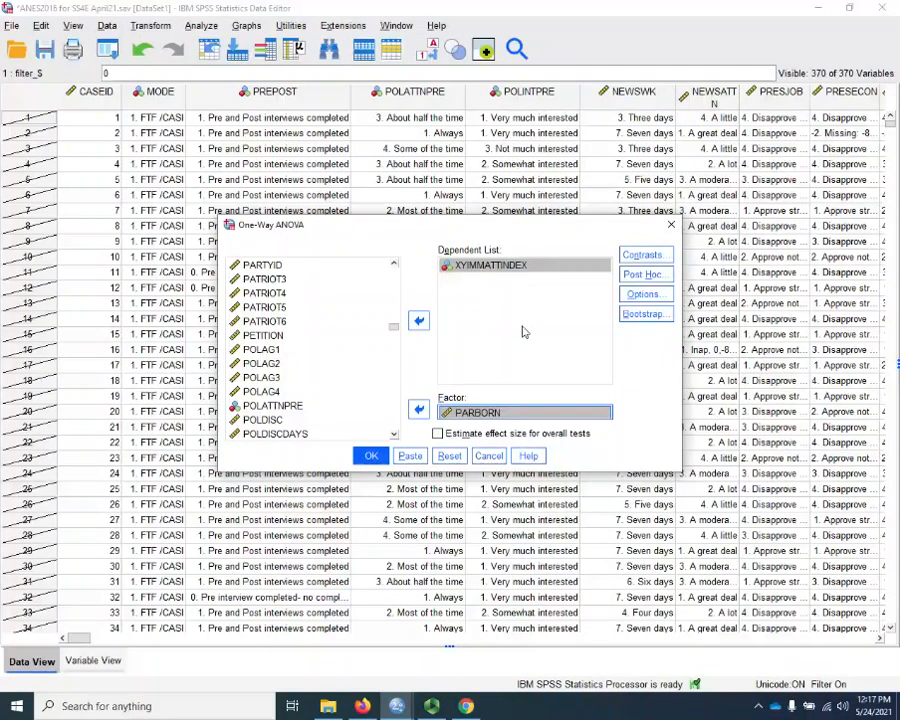
- Include descriptive statistics in the One-Way ANOVA and run the analysis
{"action": "left_click", "coordinate": [646, 293]}
{"action": "left_click", "coordinate": [480, 247]}
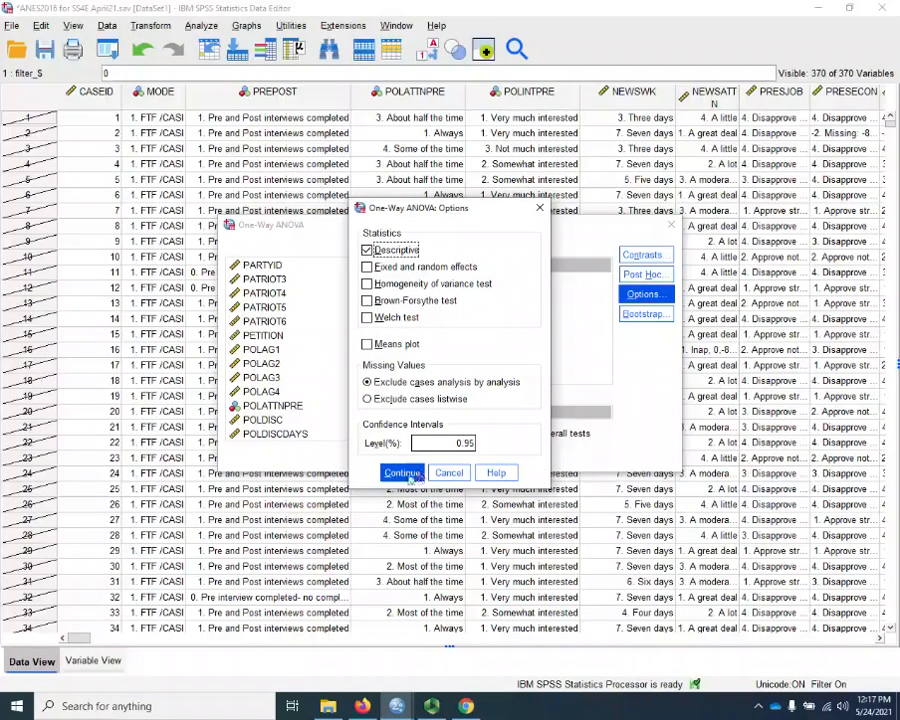
{"action": "left_click", "coordinate": [405, 474]}
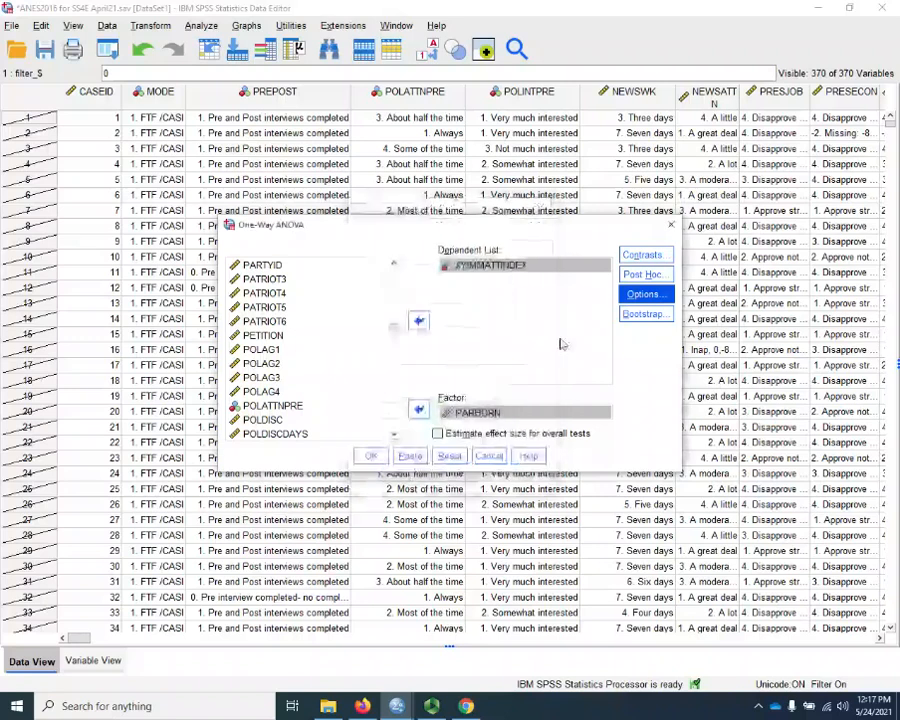
{"action": "left_click", "coordinate": [371, 455]}
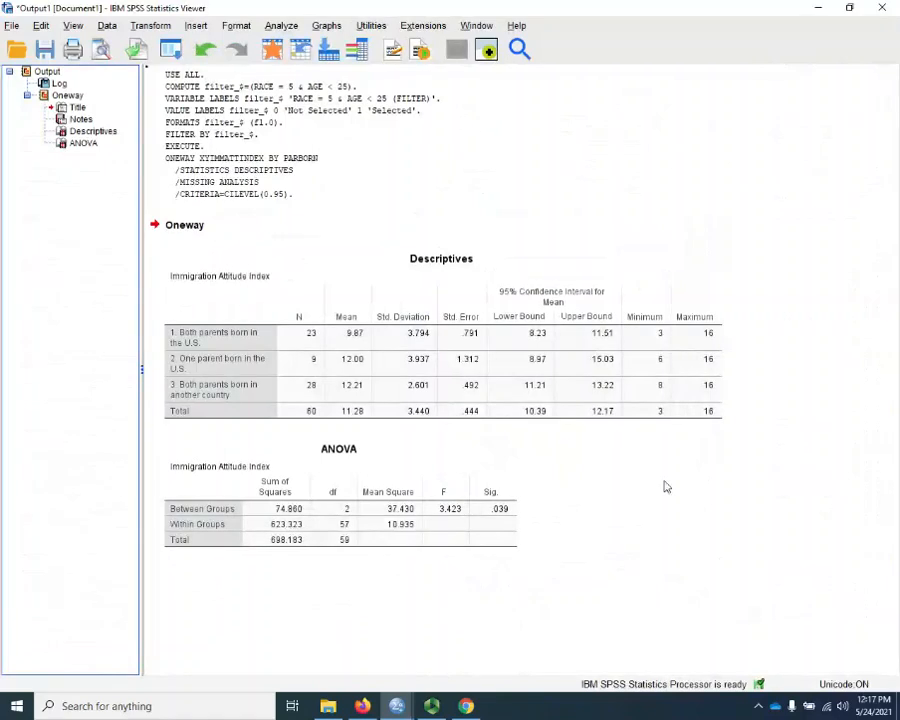
- Examine the Descriptives table for the parents' birthplace groups together with the ANOVA significance results
{"action": "left_click", "coordinate": [310, 372]}
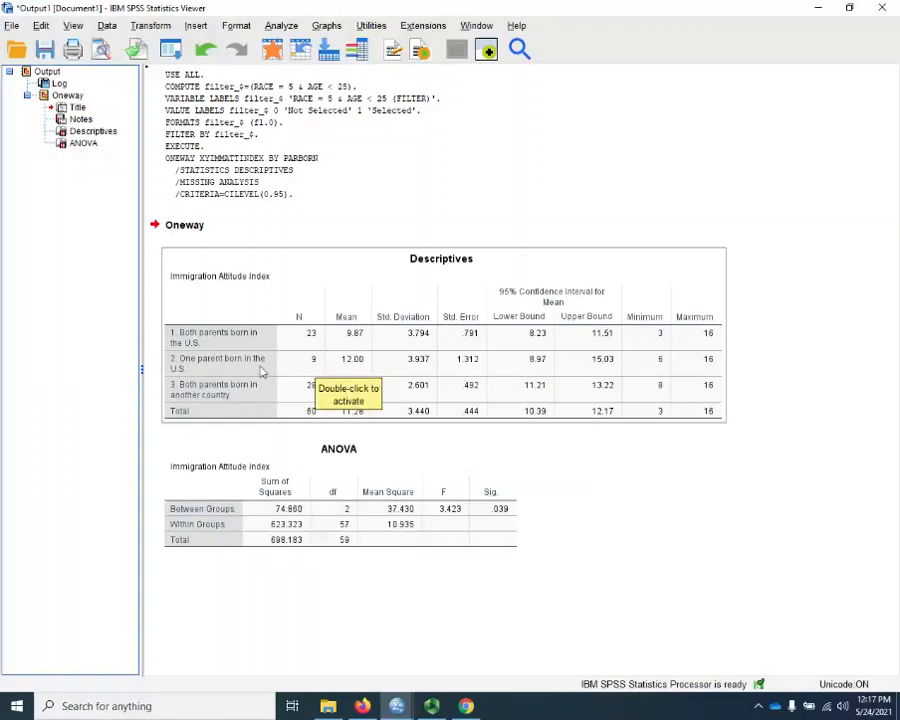
{"action": "left_click", "coordinate": [570, 160]}
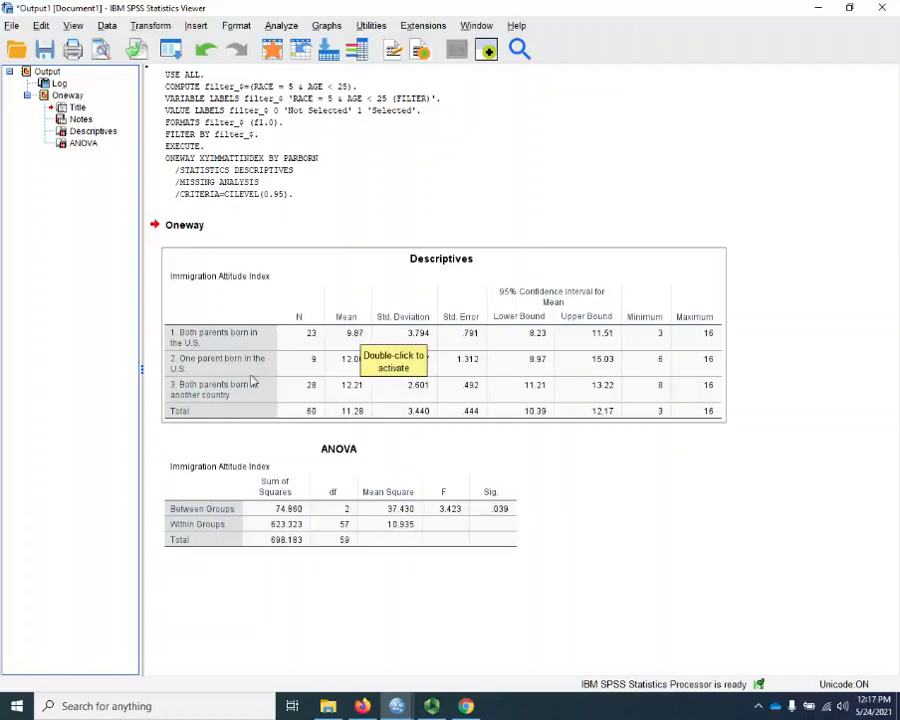
{"action": "left_click", "coordinate": [555, 502]}
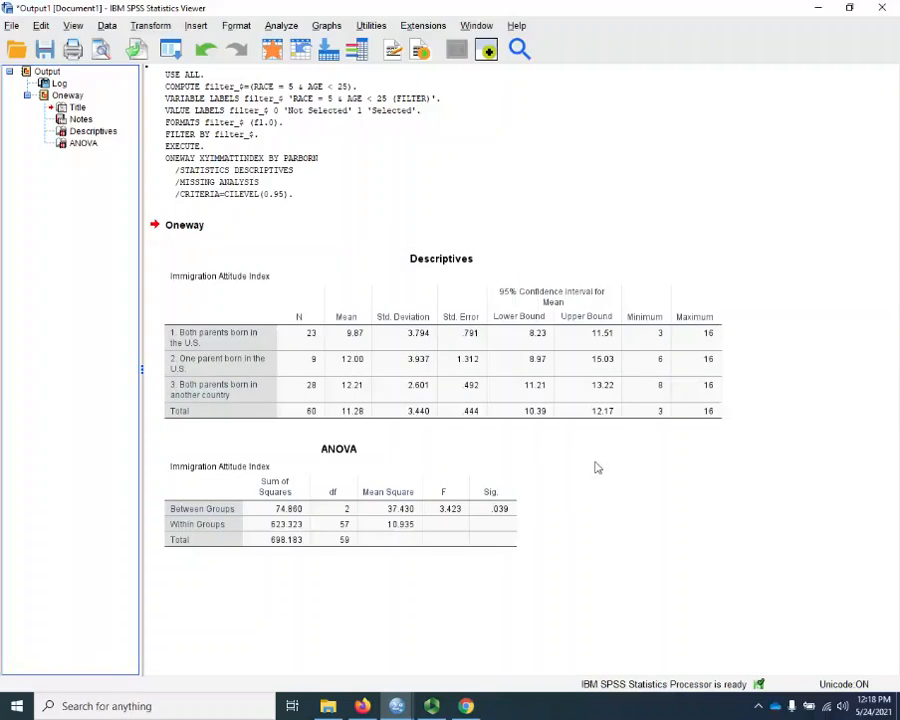
{"action": "left_click", "coordinate": [380, 368]}
{"action": "left_click", "coordinate": [617, 479]}
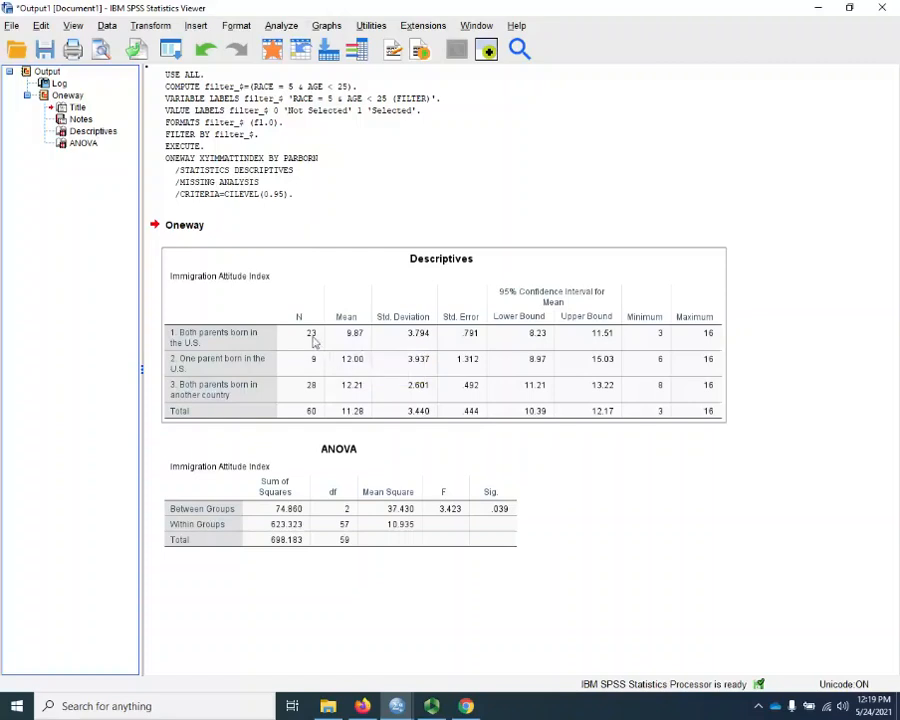
{"action": "left_click", "coordinate": [678, 571]}
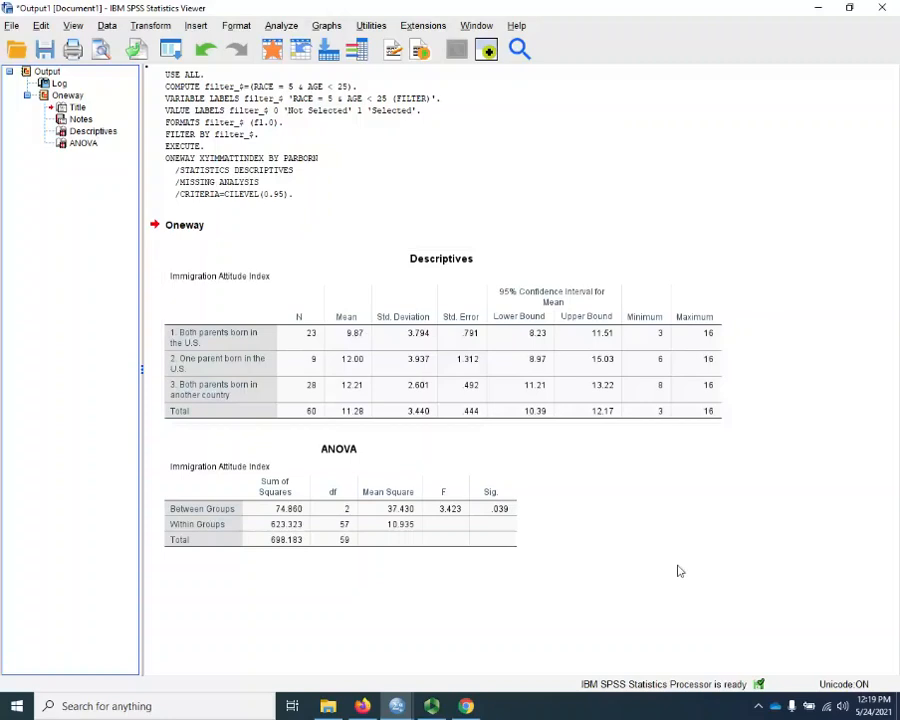